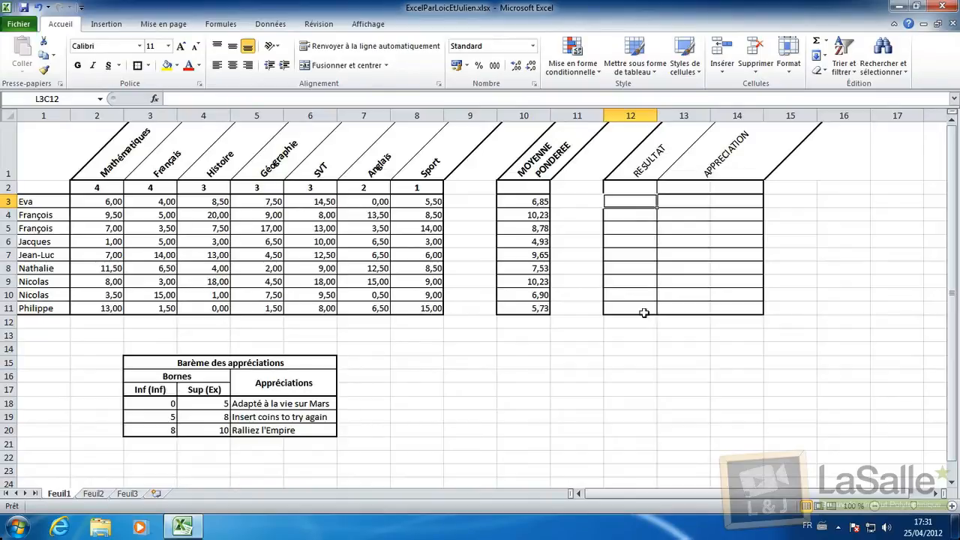
- Enter =SI(LC(-2)>=10;"Accepté";"Recalé") in the first student's RESULTAT cell, testing the MOYENNE PONDEREE value
type("=")
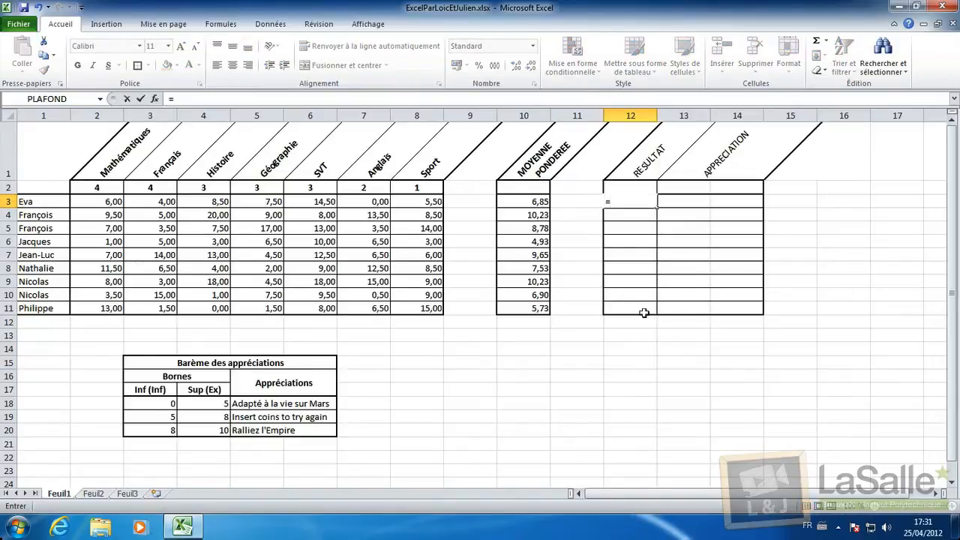
type("SI")
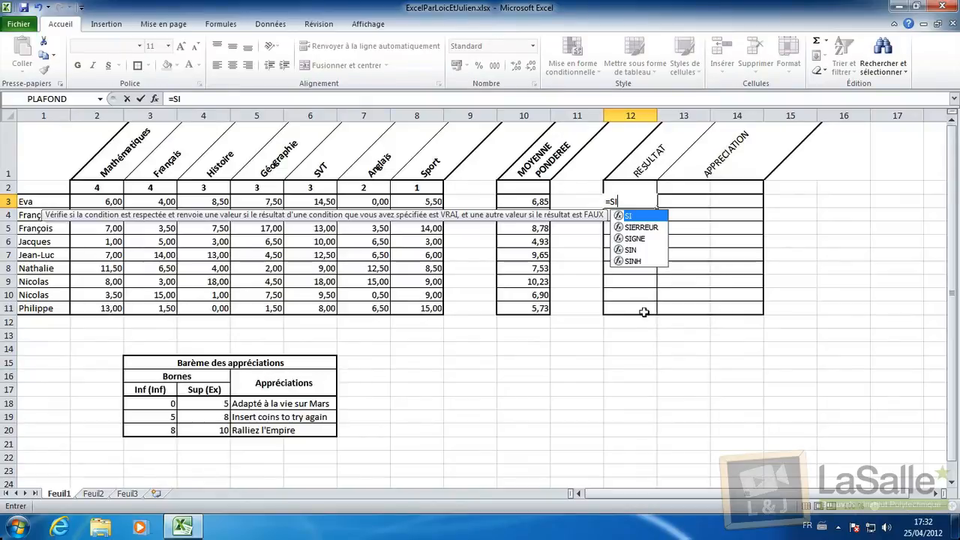
type("(")
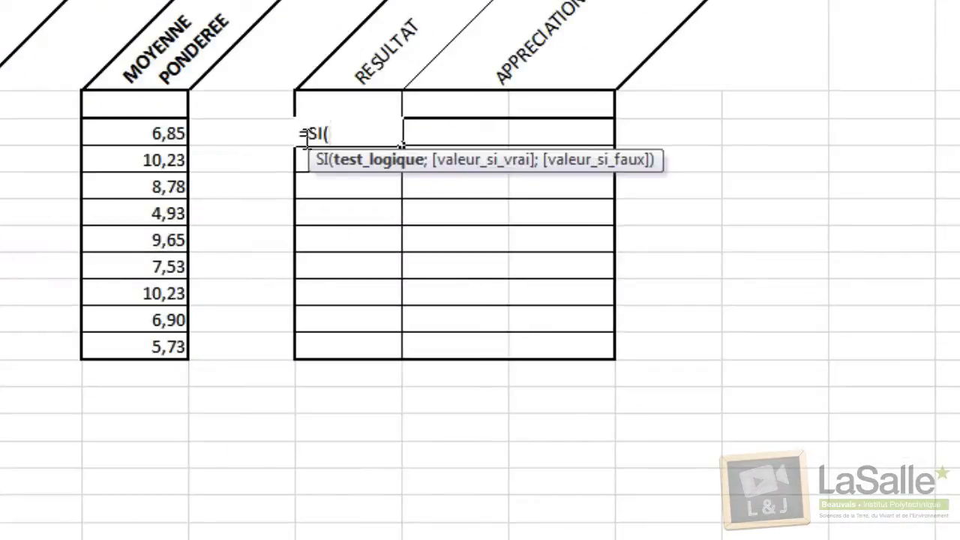
left_click(123, 132)
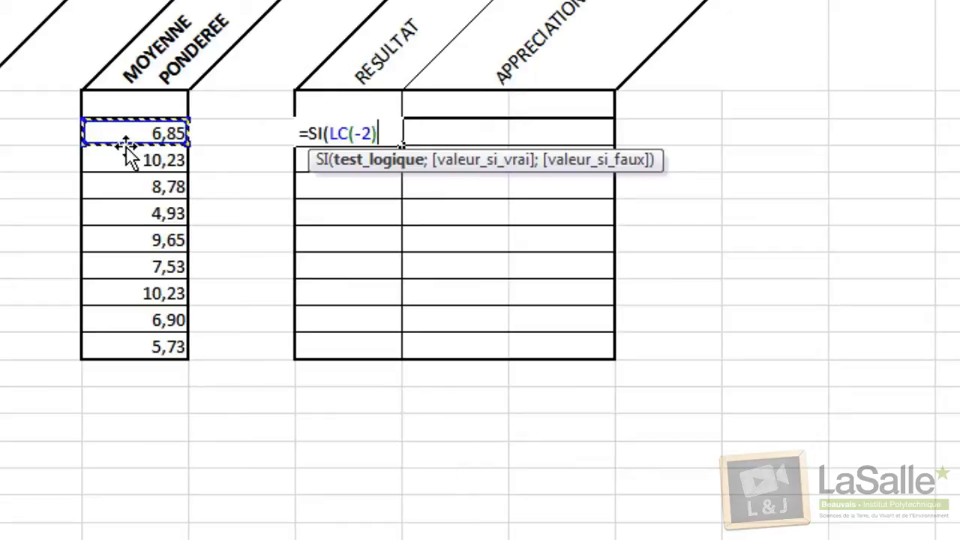
type(">")
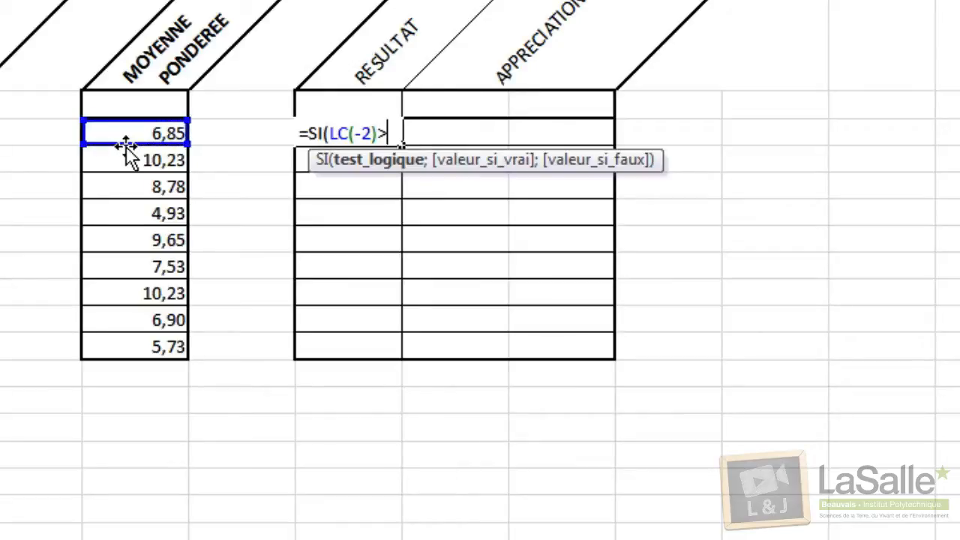
type("=10;")
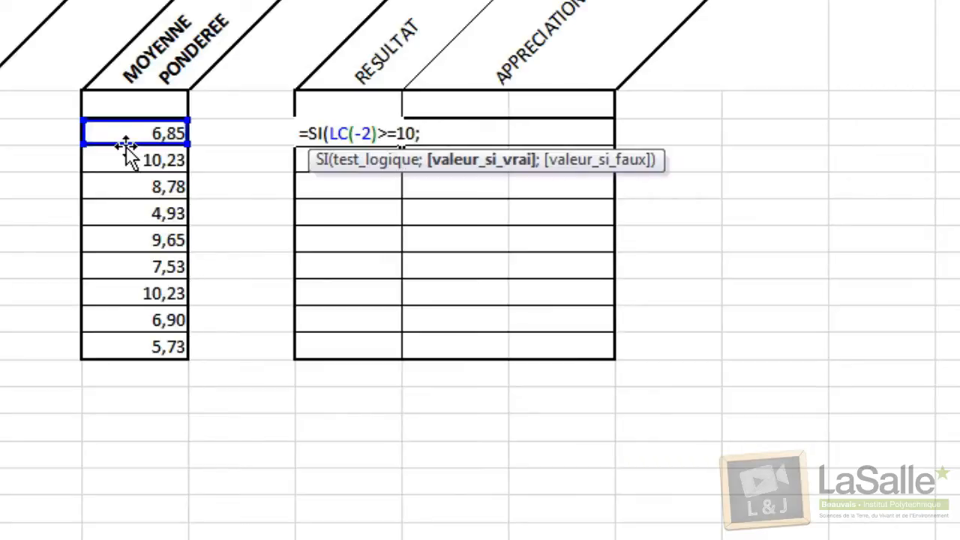
type("\"Accepté")
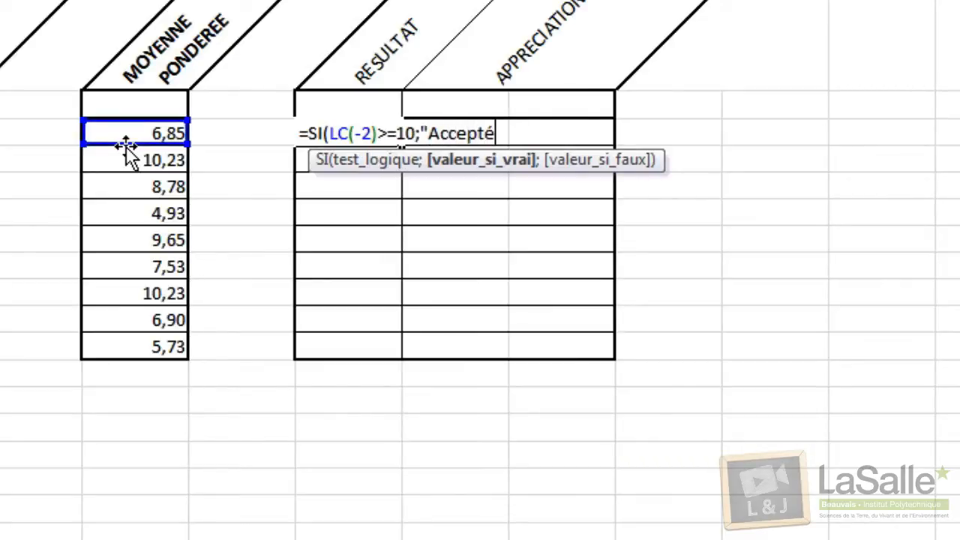
type("\";")
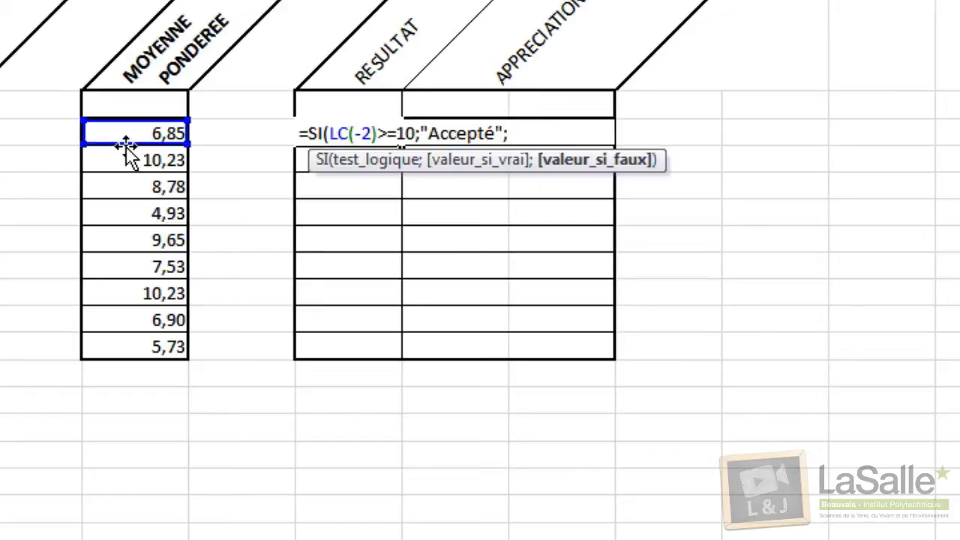
type("\"Recalé\"")
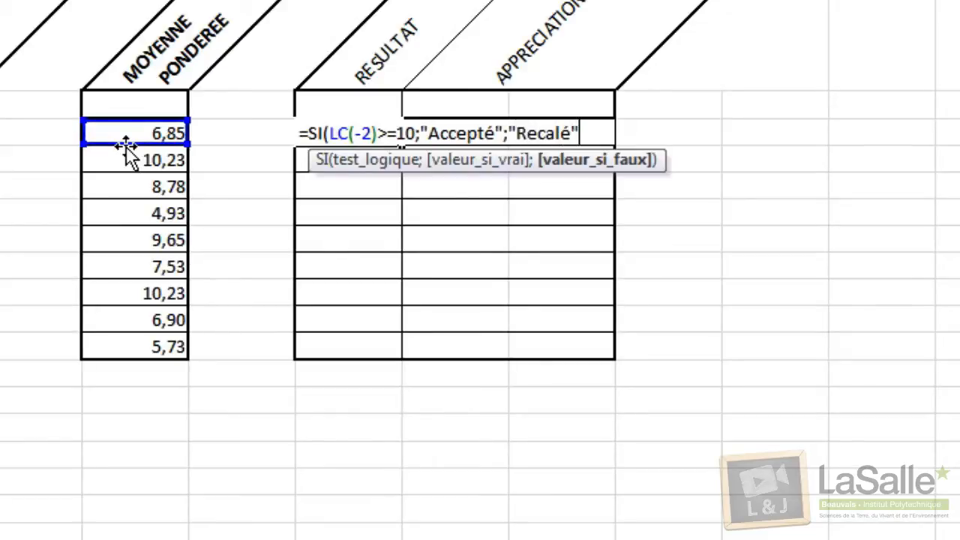
type(")")
key("Return")
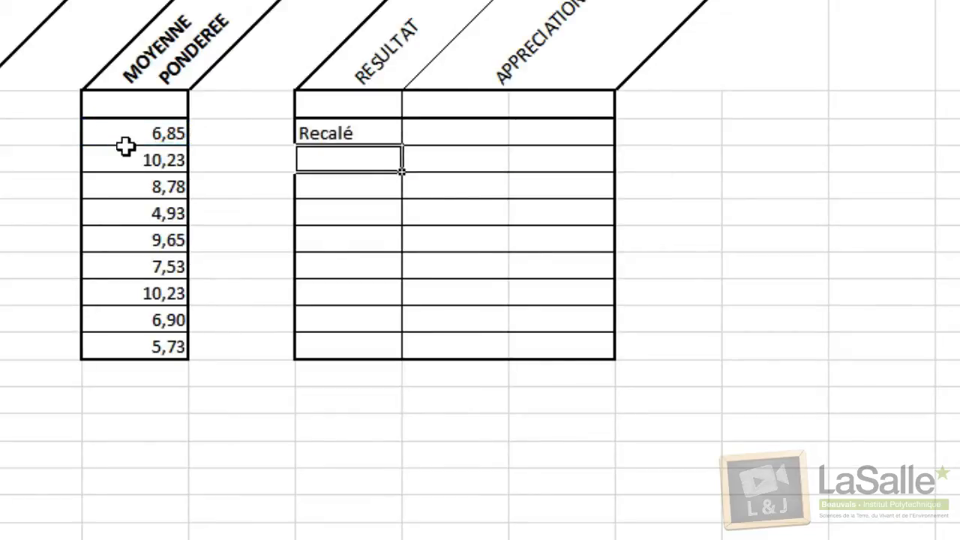
- Copy the RESULTAT formula down from row 3 to row 11 without its formatting
left_click(367, 137)
left_click_drag(402, 146, 376, 349)
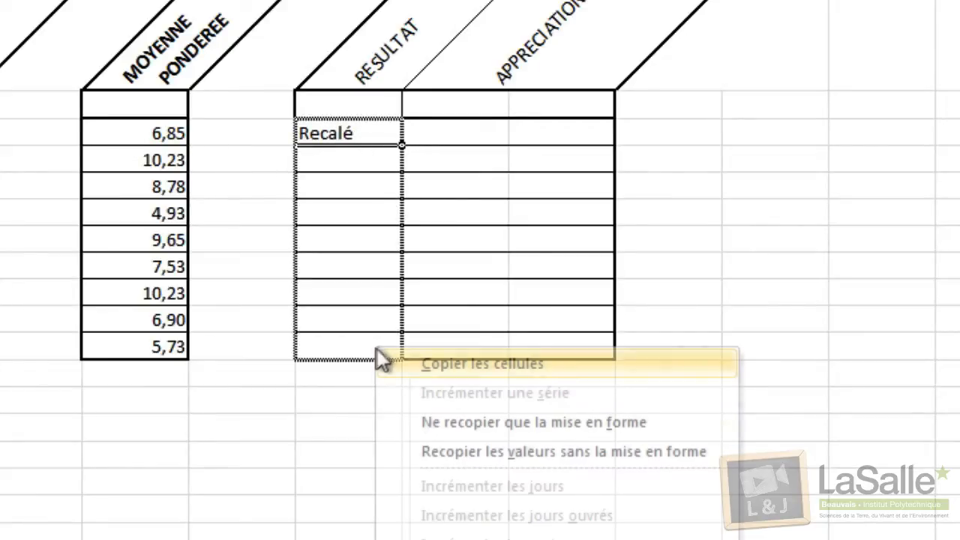
left_click(442, 450)
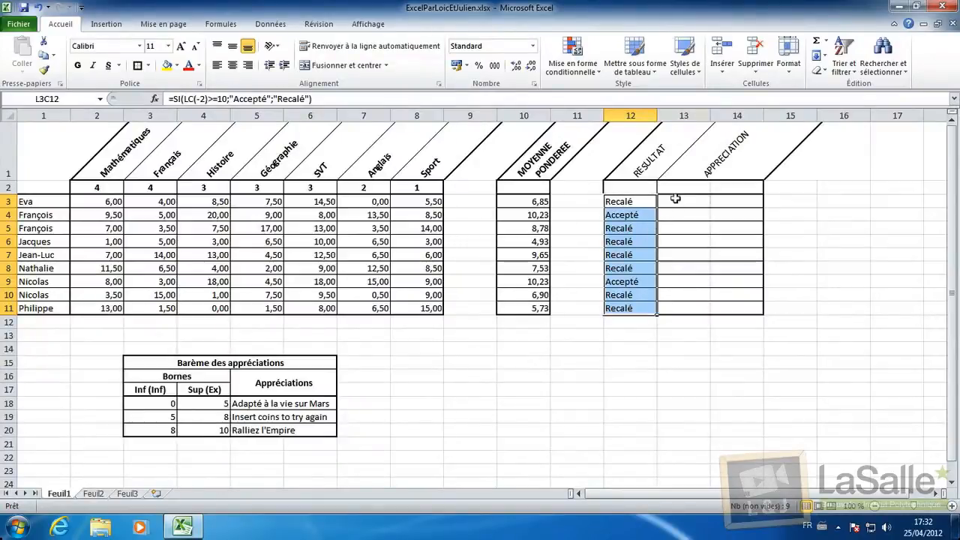
left_click(675, 199)
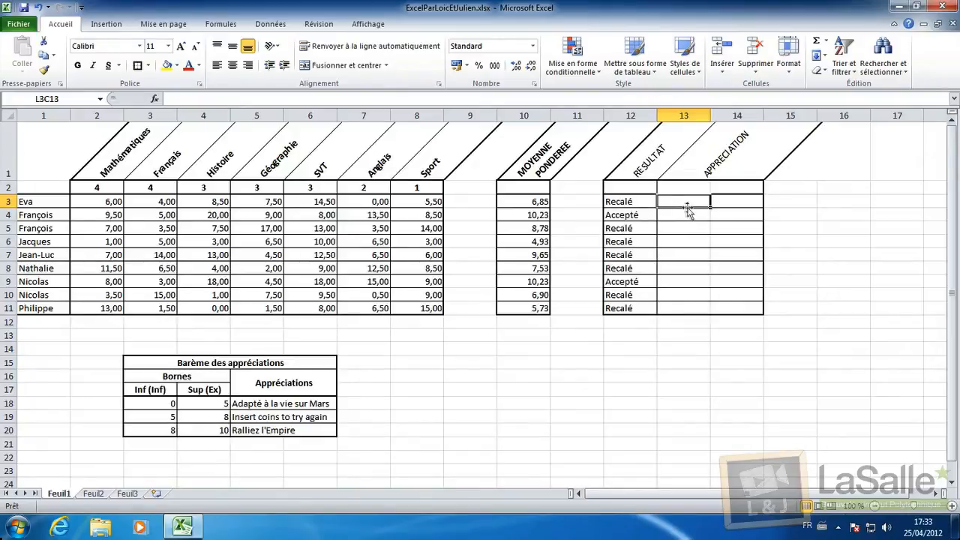
left_click(676, 241)
left_click(672, 203)
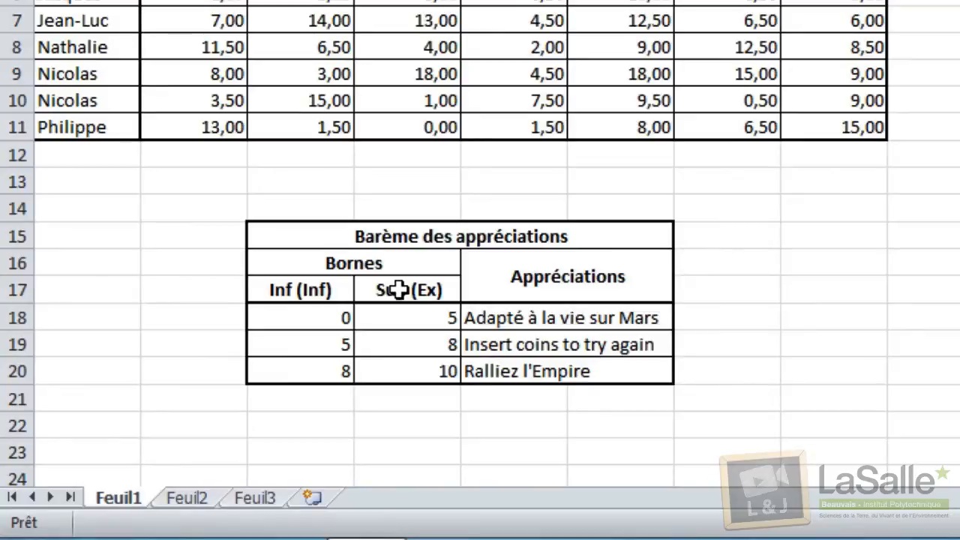
- Change the lower-bound heading of the Barème des appréciations table to "Inf (Inc)"
double_click(327, 290)
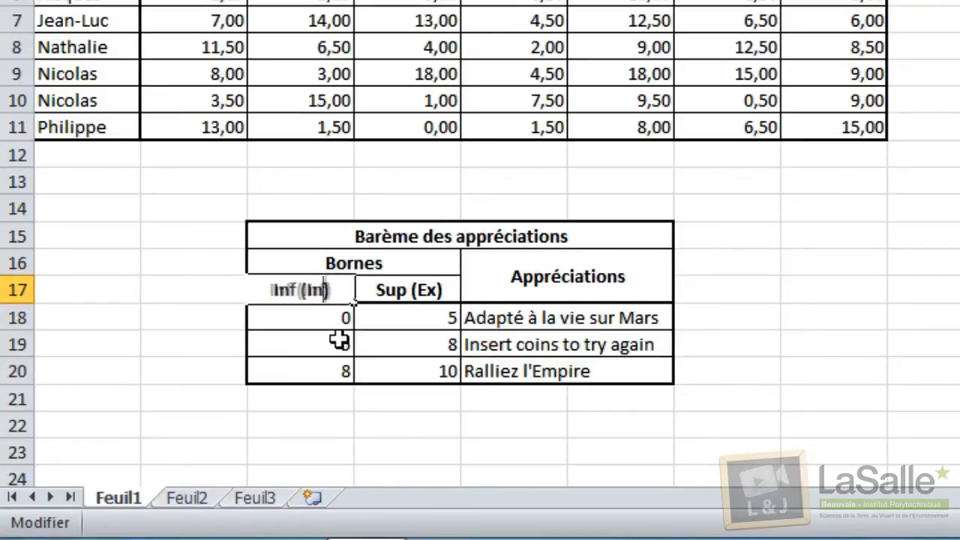
type("c")
key("Return")
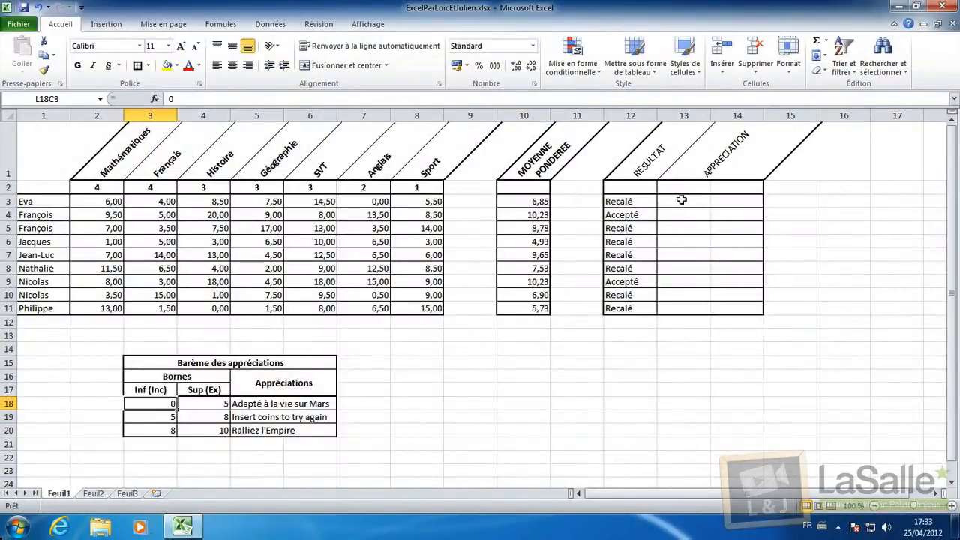
left_click_drag(681, 200, 682, 309)
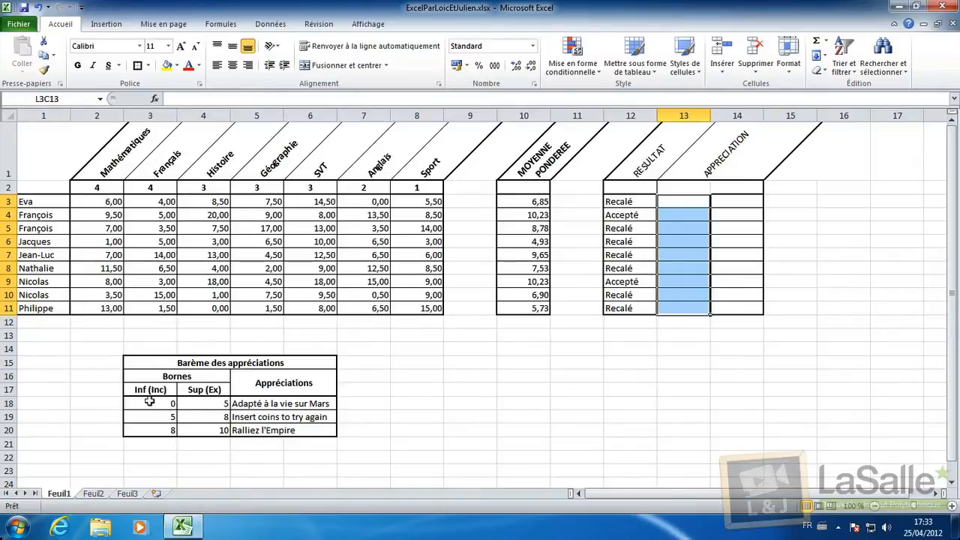
left_click_drag(151, 402, 193, 416)
left_click_drag(136, 429, 195, 430)
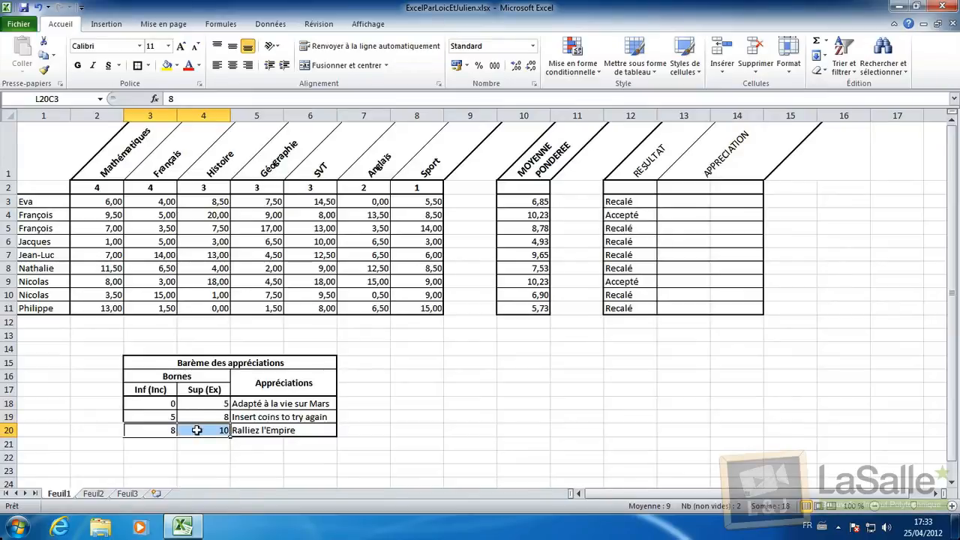
- Begin a SI formula in APPRECIATION cell L3C13 that returns empty text when the adjacent RESULTAT equals "Accepté": =SI(LC(-1)="Accepté";"";
left_click(664, 203)
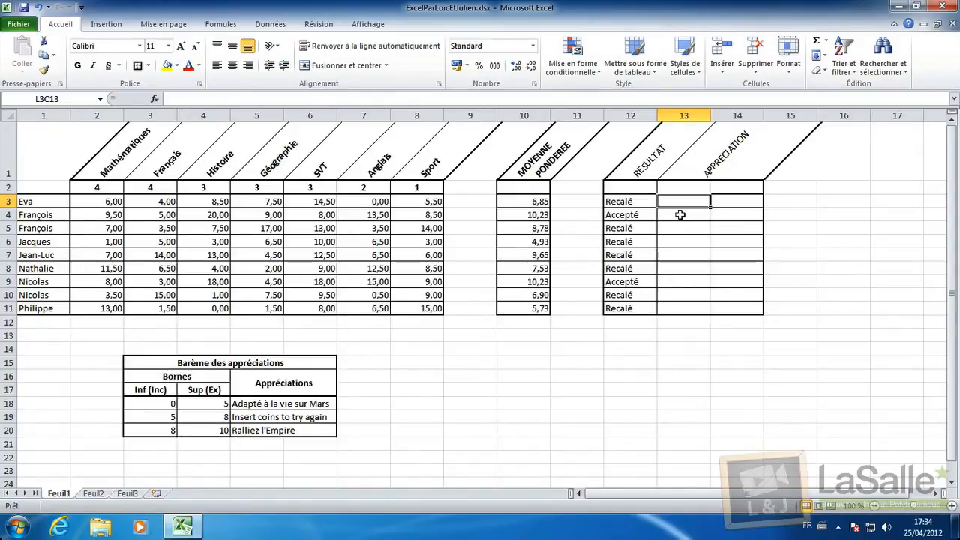
type("=SI")
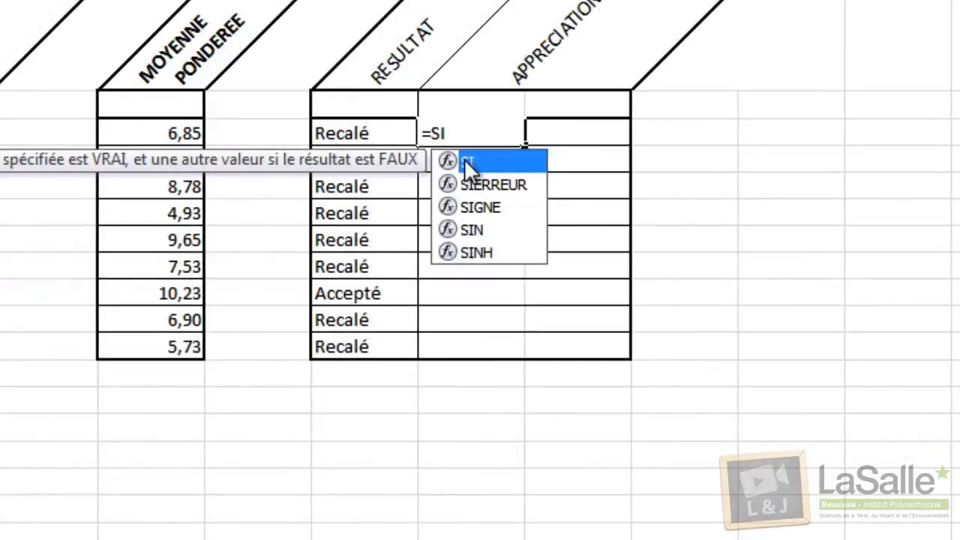
double_click(465, 160)
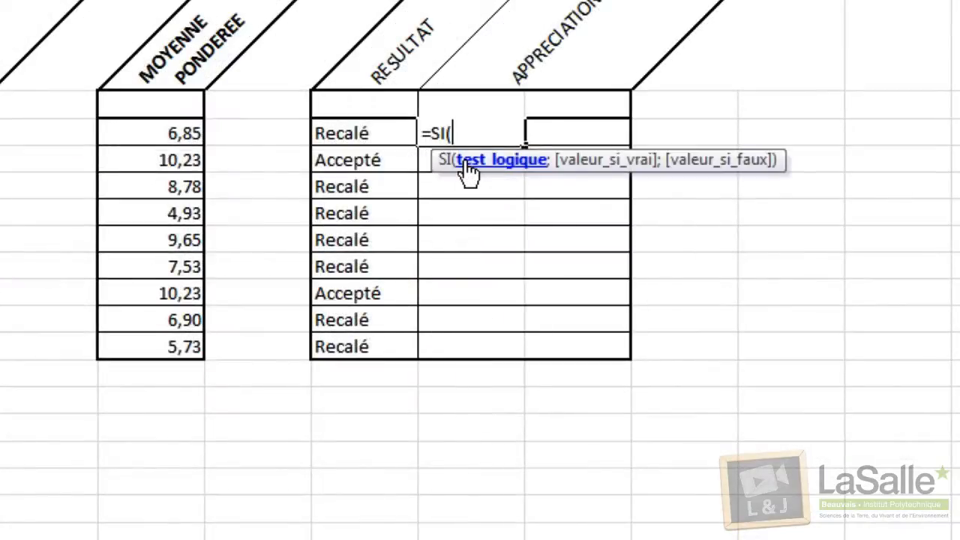
left_click(379, 132)
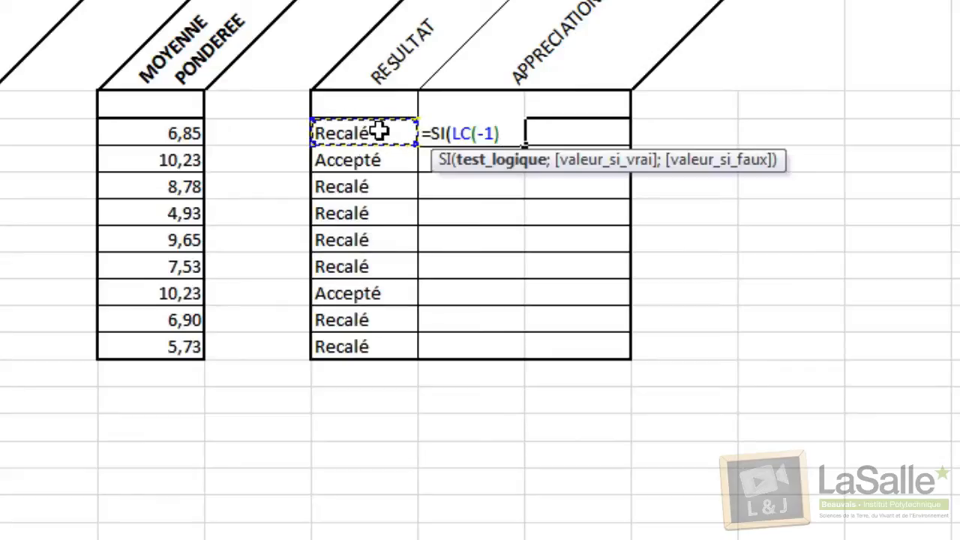
type(";\"")
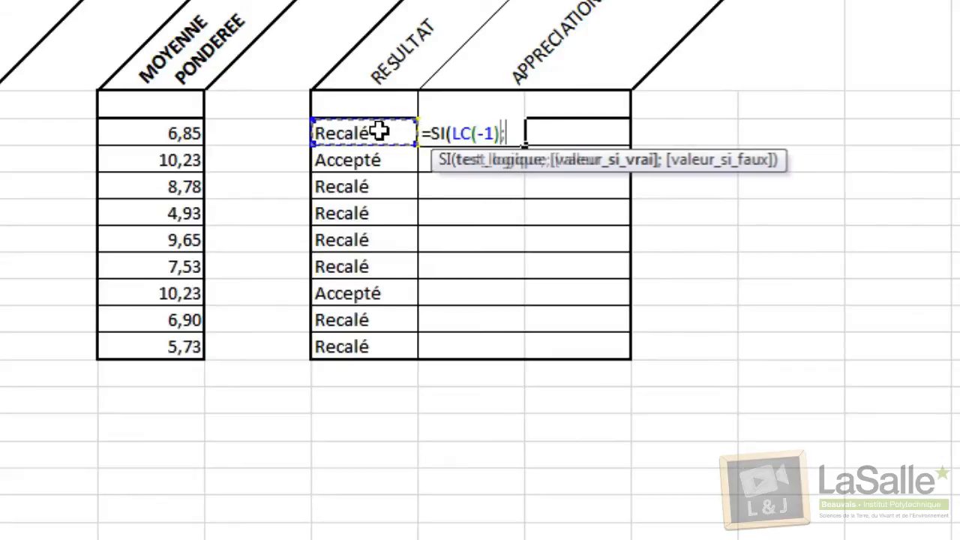
key("BackSpace")
key("BackSpace")
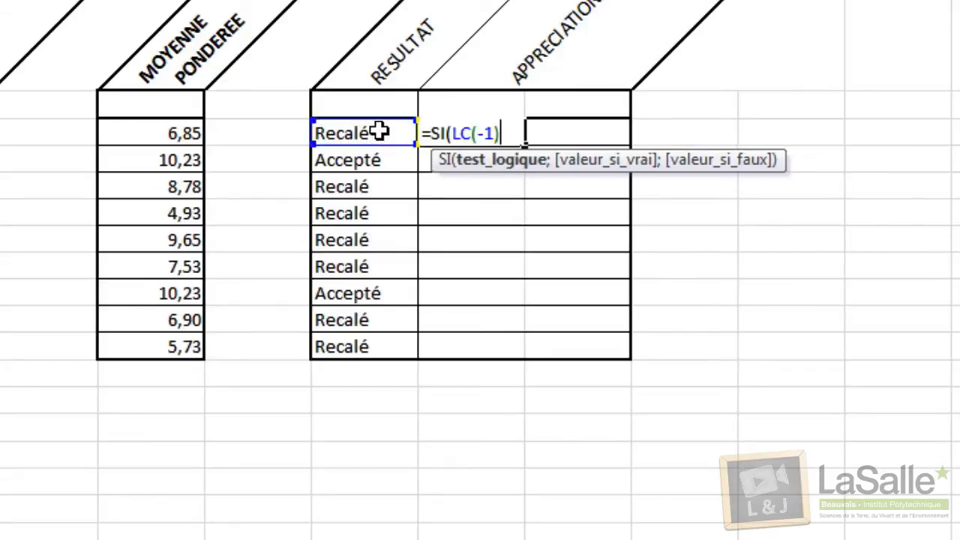
type("=\"Accepté\"")
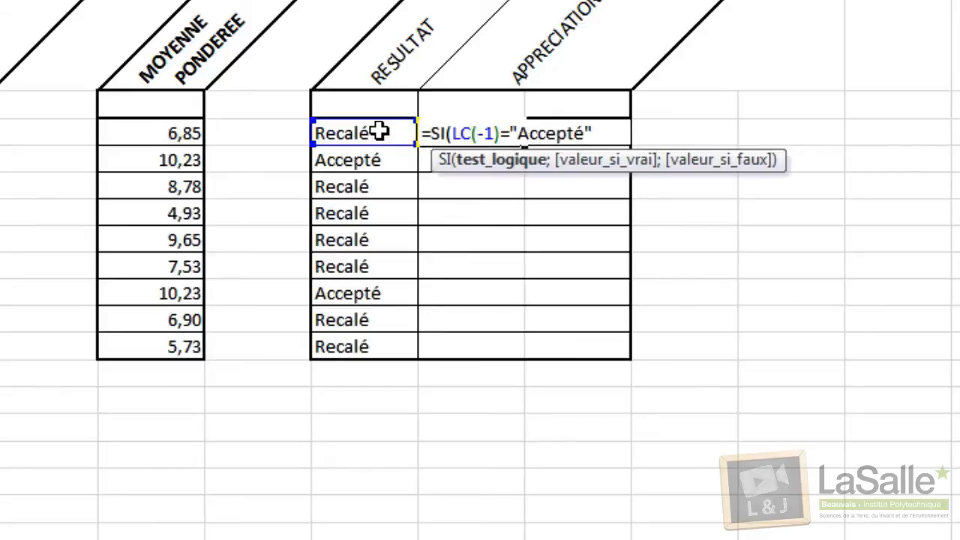
type(";")
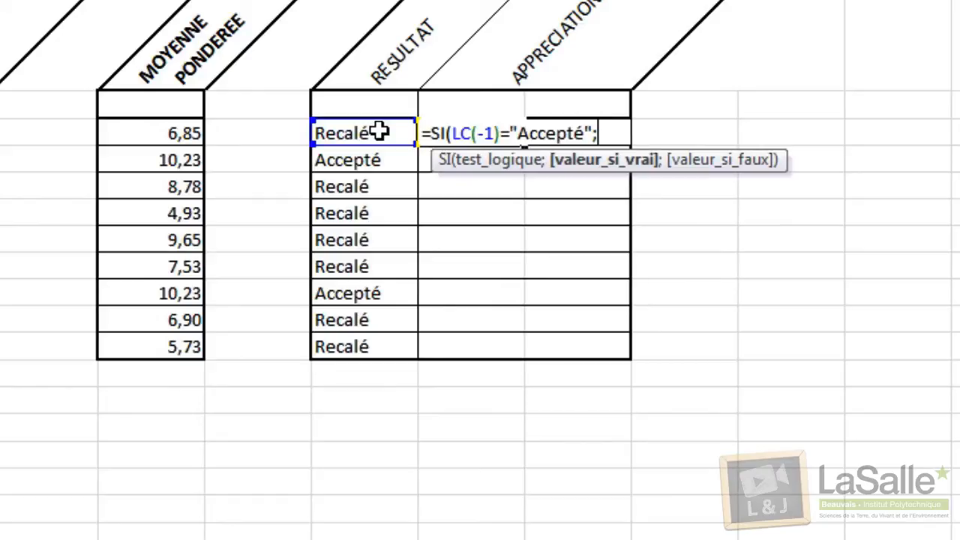
type("\"\";")
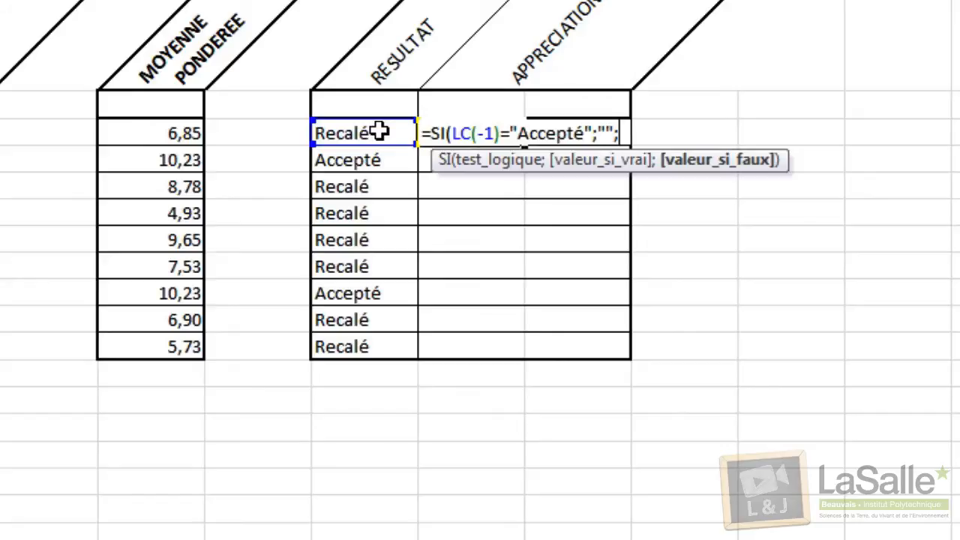
- Nest a second SI testing whether the MOYENNE PONDEREE value is below the first scale row's upper bound, with absolute reference: SI(LC(-3)<L18C4;
type("SI")
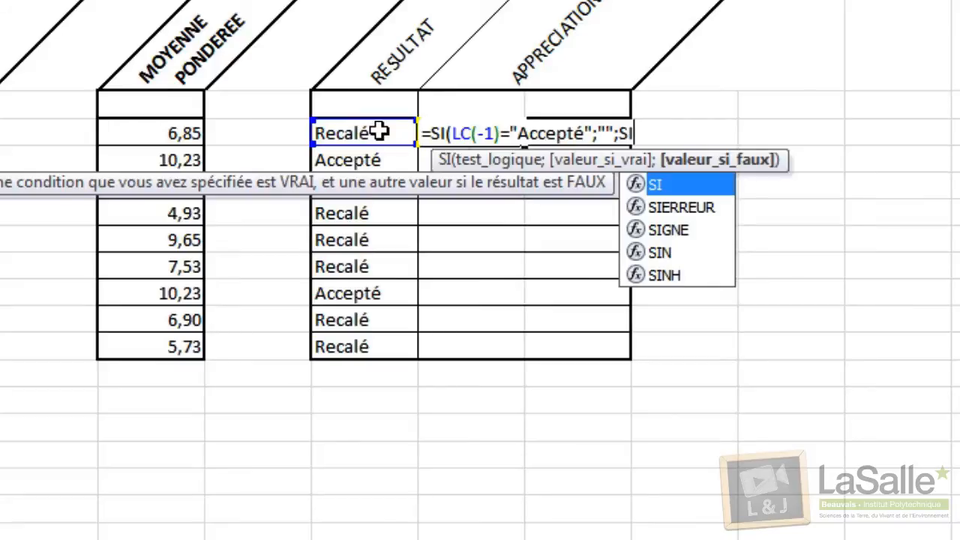
type("(")
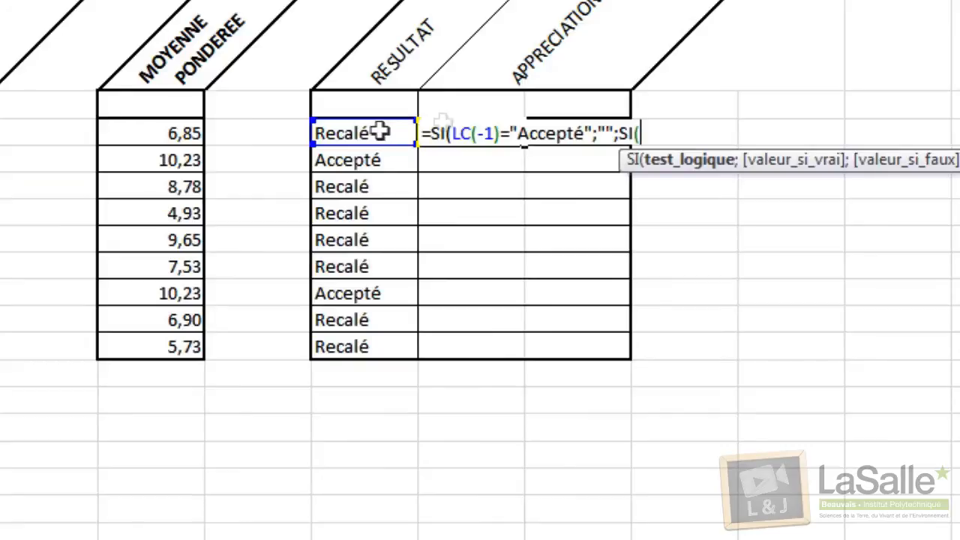
left_click(155, 127)
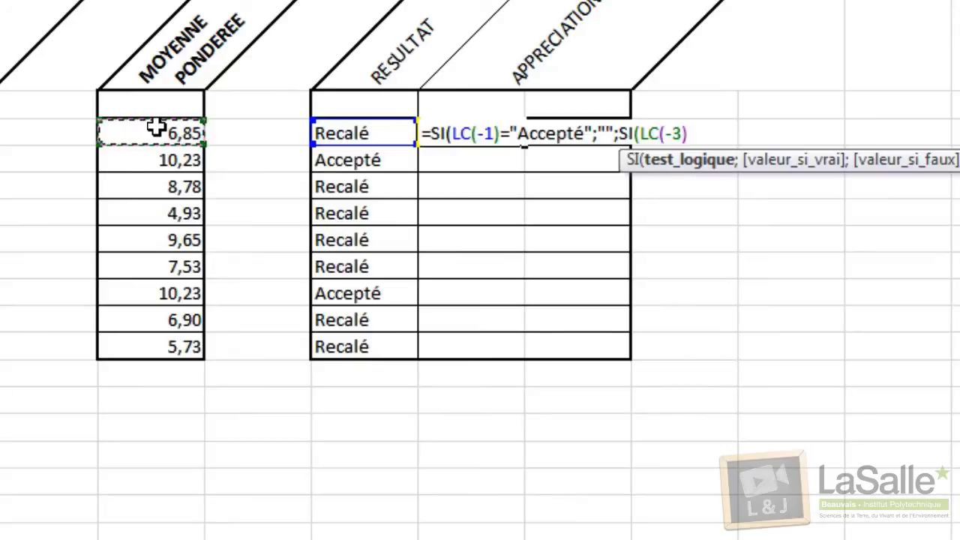
type(">")
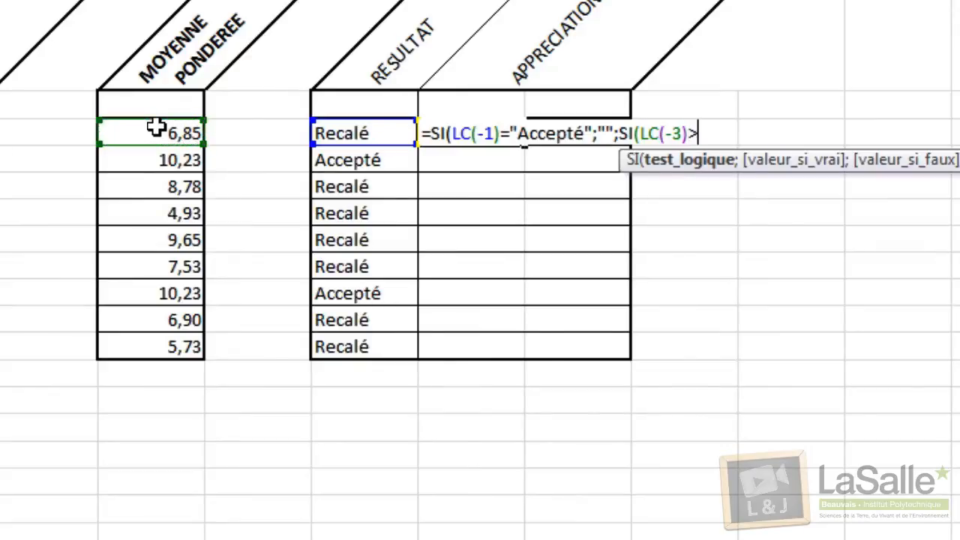
key("BackSpace")
type("<5")
key("BackSpace")
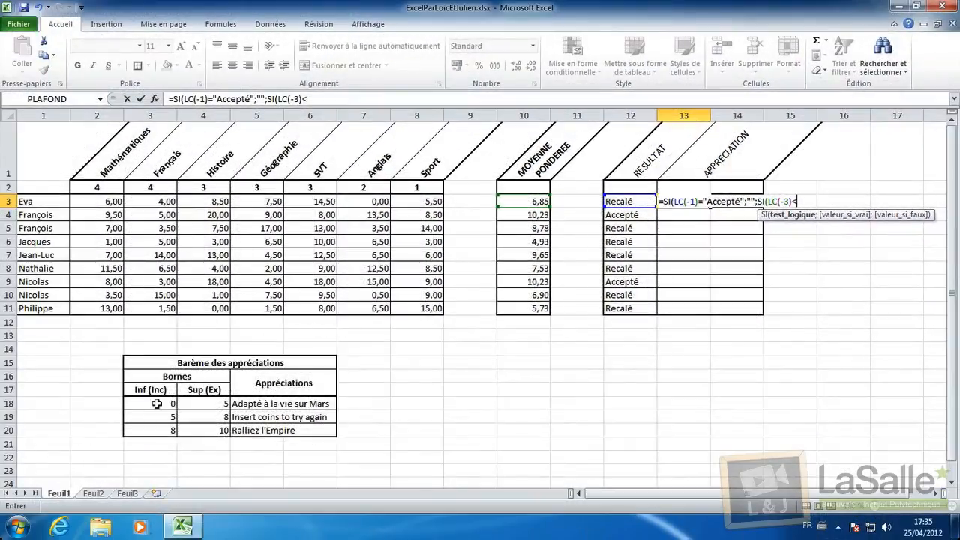
left_click(152, 405)
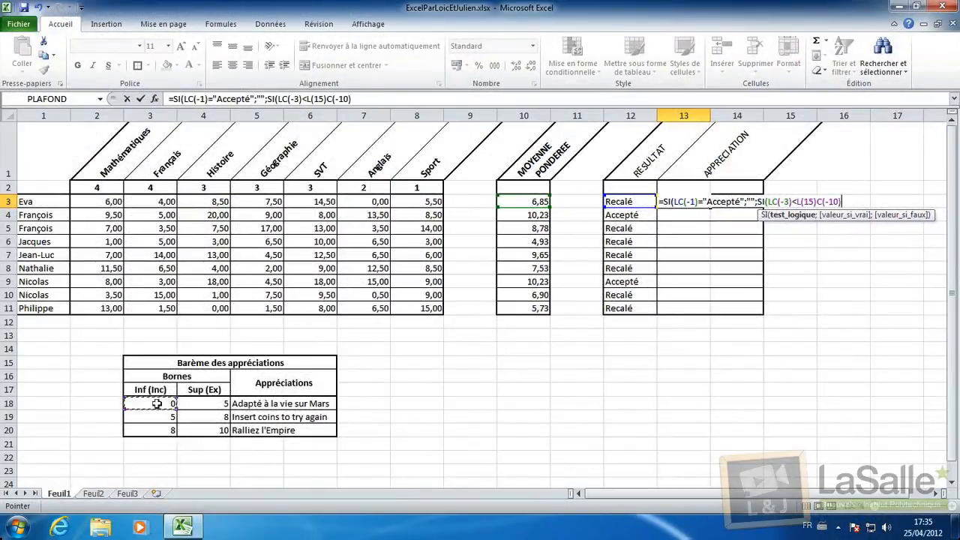
key("F4")
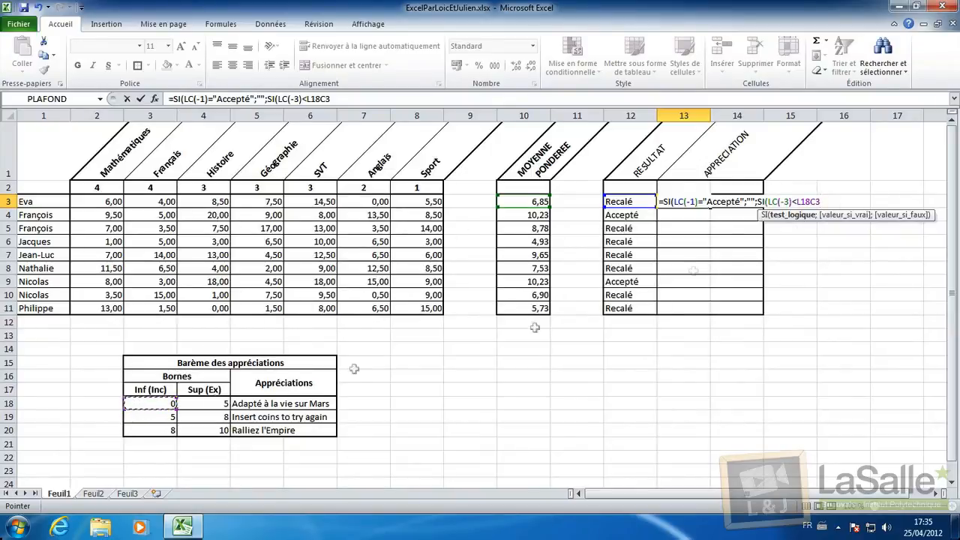
left_click(207, 404)
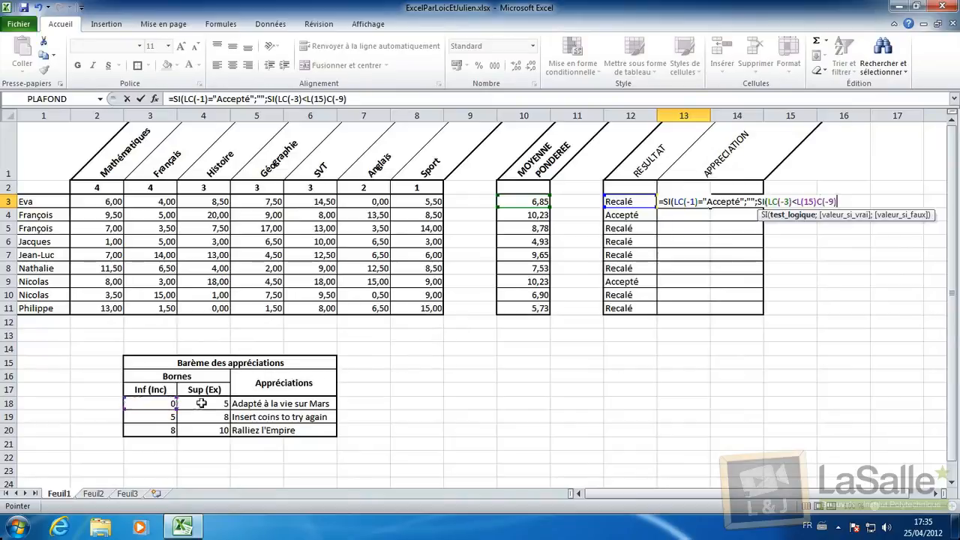
key("F4")
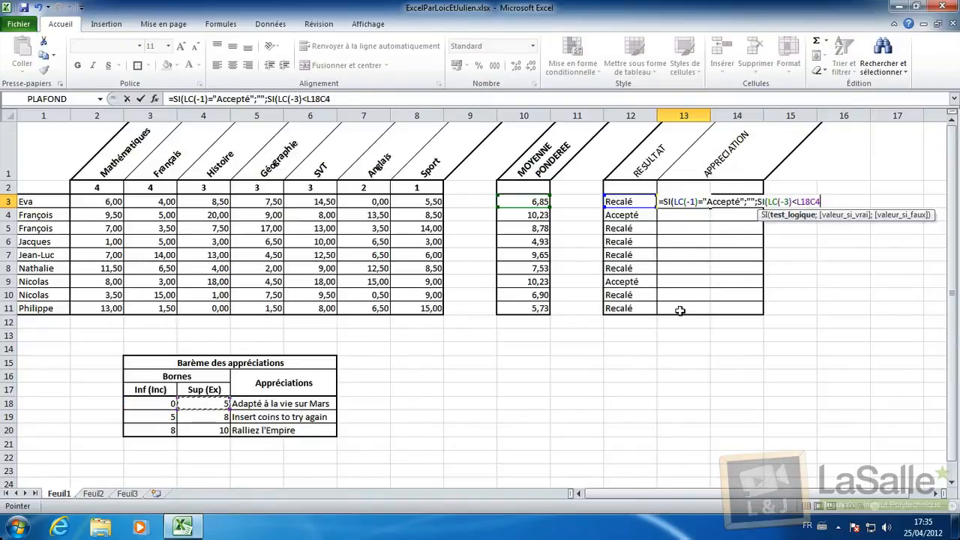
type(";")
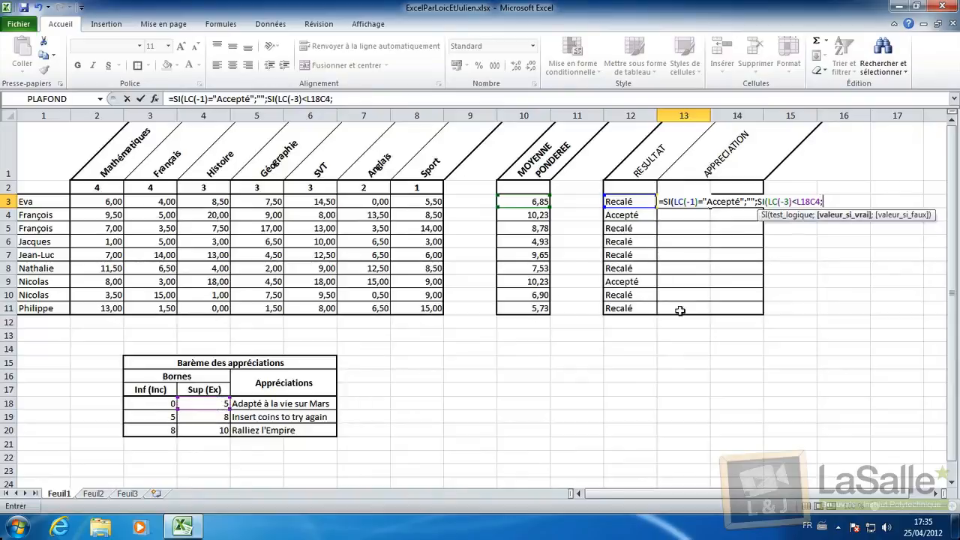
- Add the first appreciation, "Adapté à la vie sur Mars", as the nested SI's value if true, using absolute reference L18C5;
left_click(251, 403)
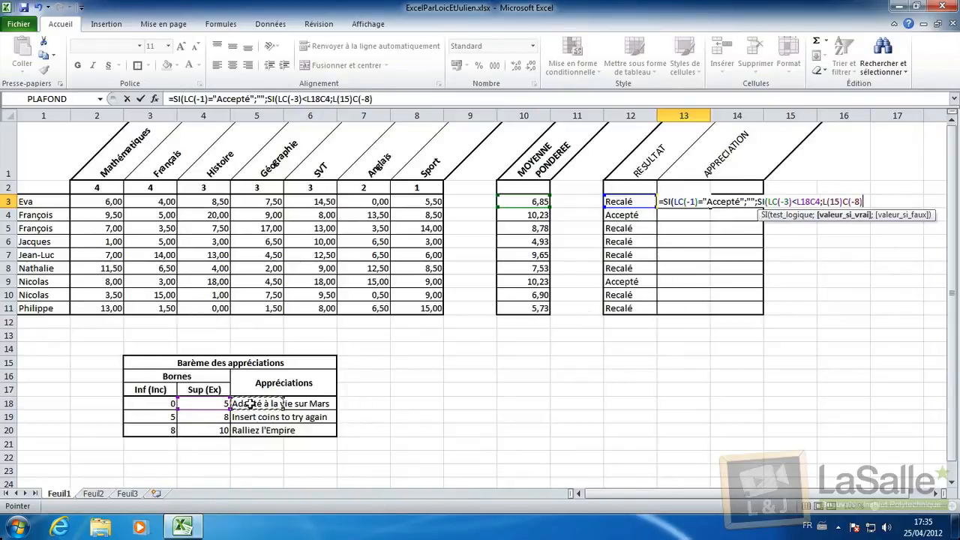
key("F4")
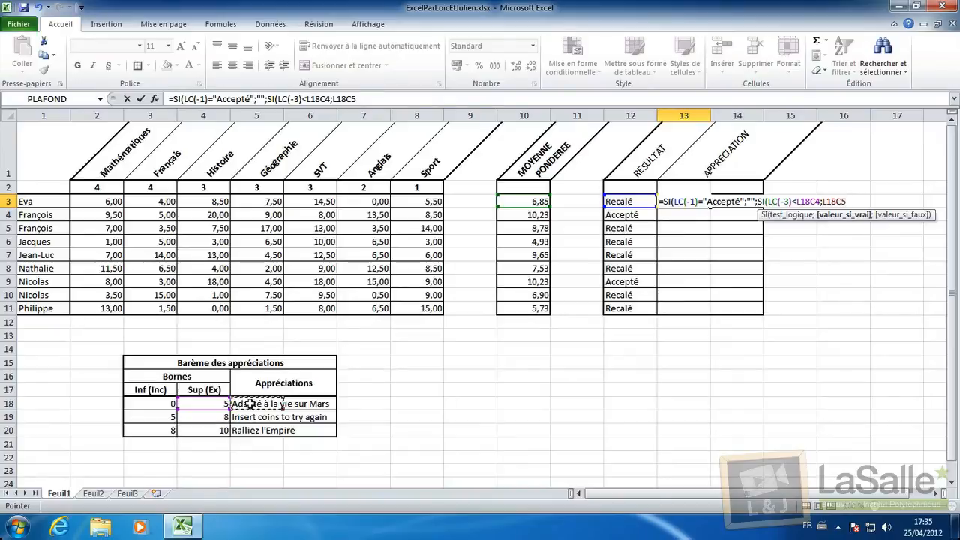
type(";")
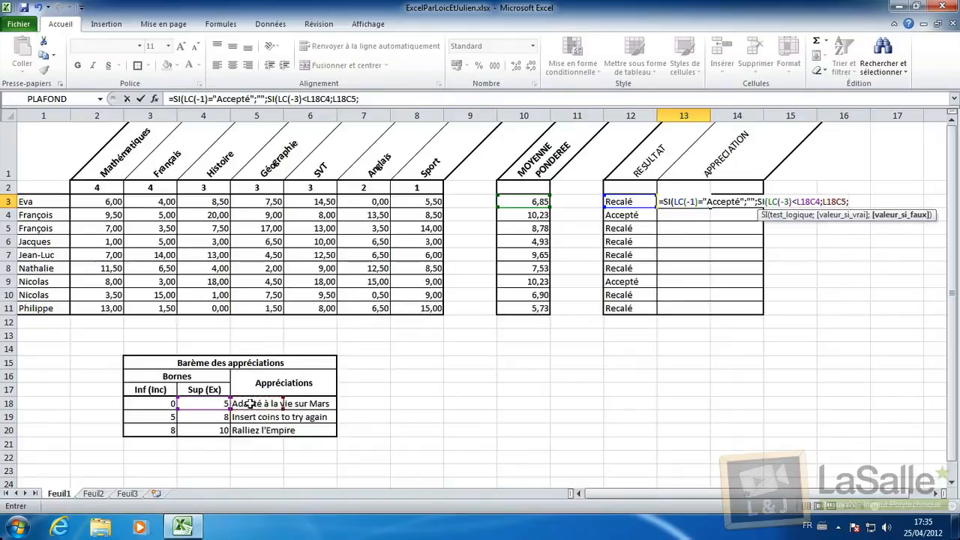
- Nest a third SI returning the second appreciation when the weighted average is below the second upper bound: SI(LC(-3)<L19C4;L19C5;
type("SI")
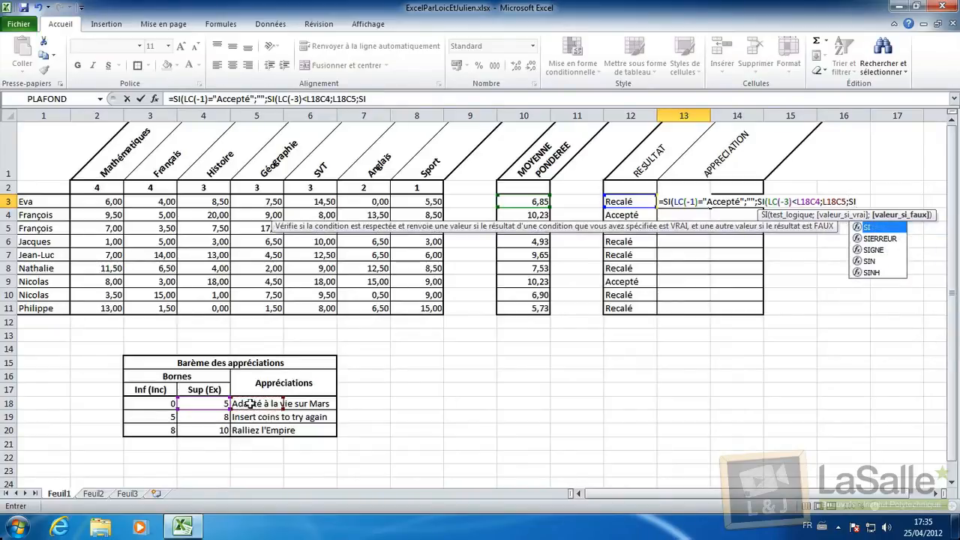
type("(")
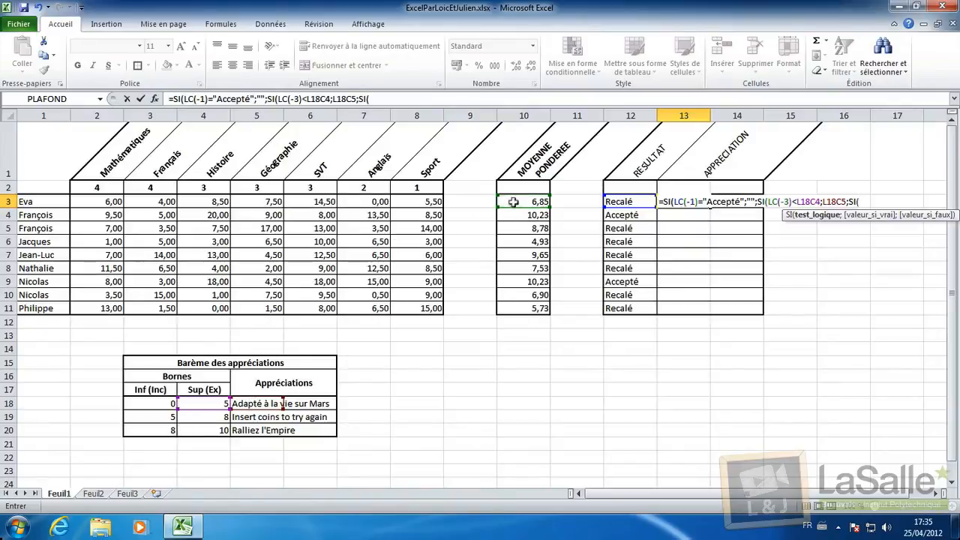
type("LC(-3)<")
left_click(219, 417)
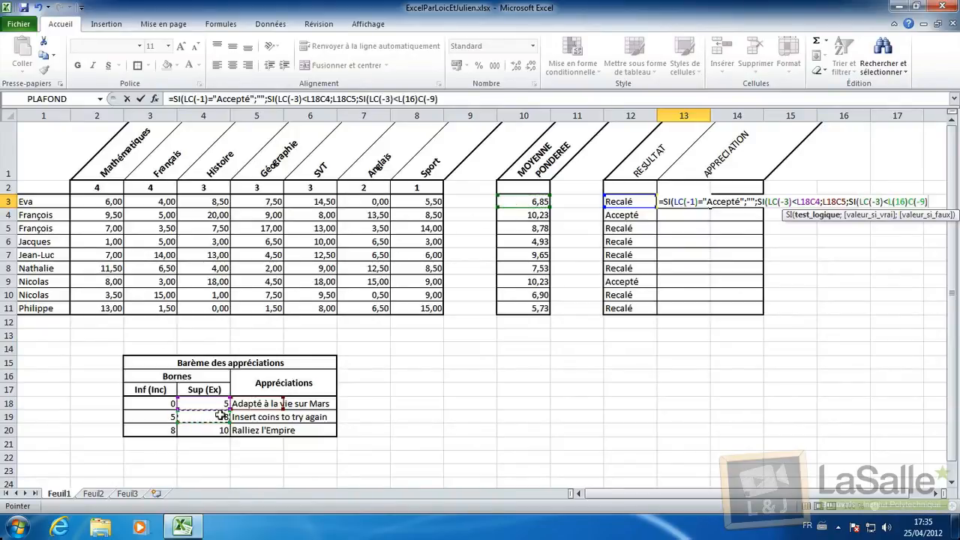
key("F4")
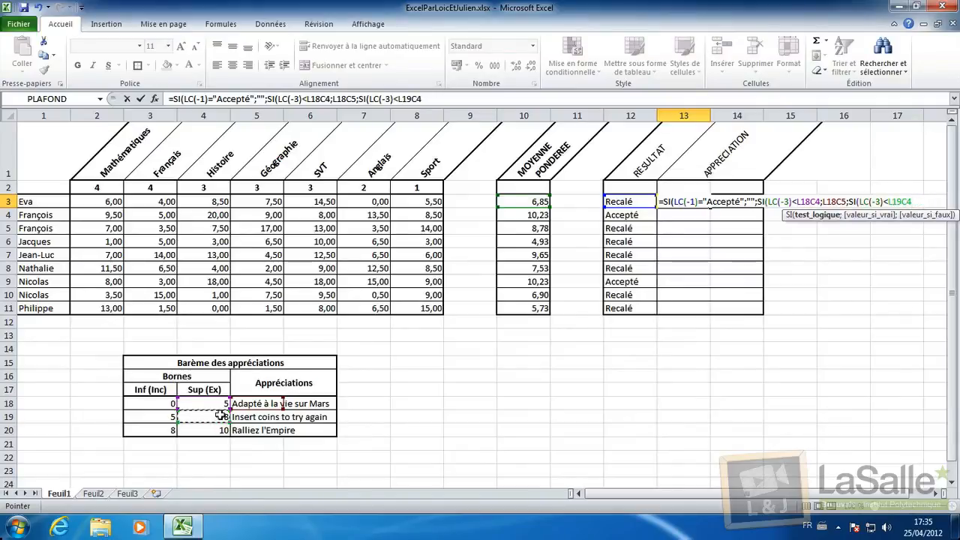
type(";")
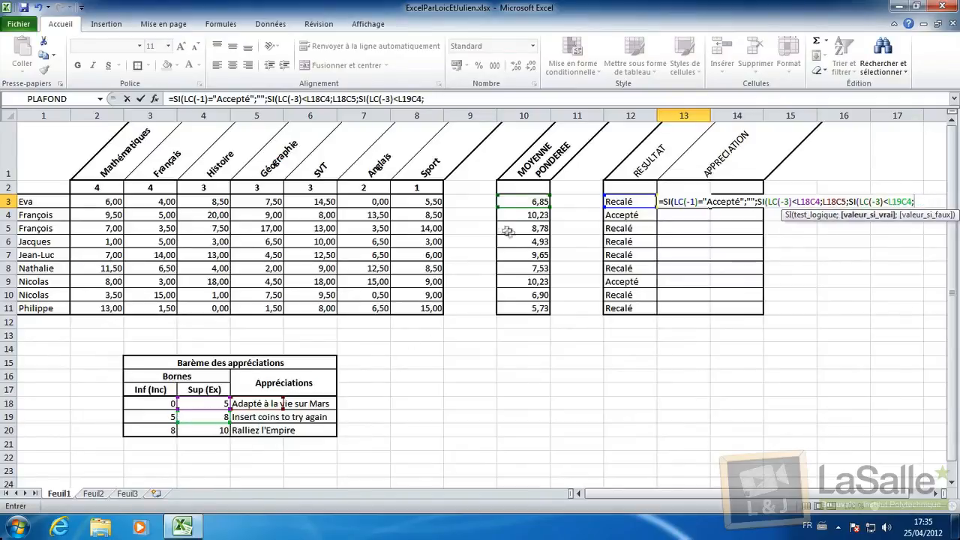
left_click(251, 417)
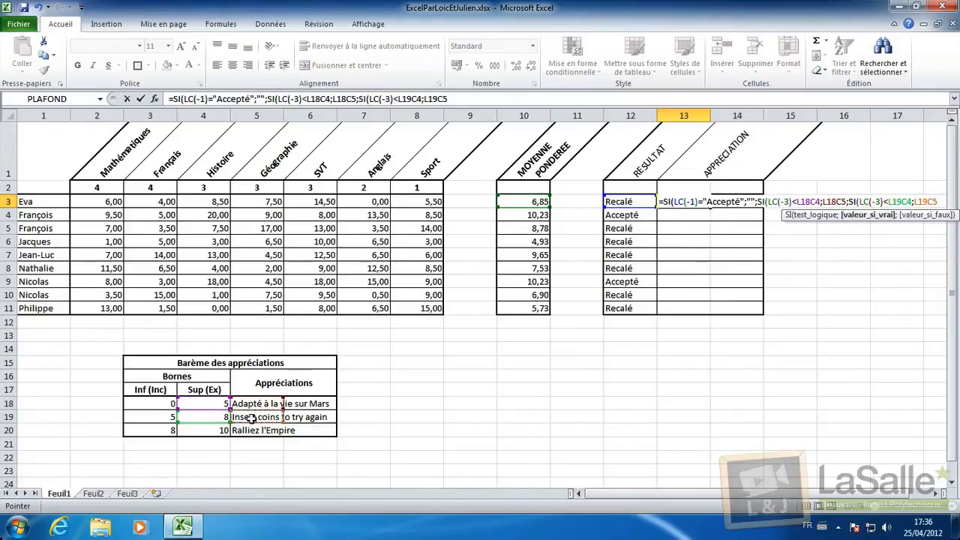
type(";")
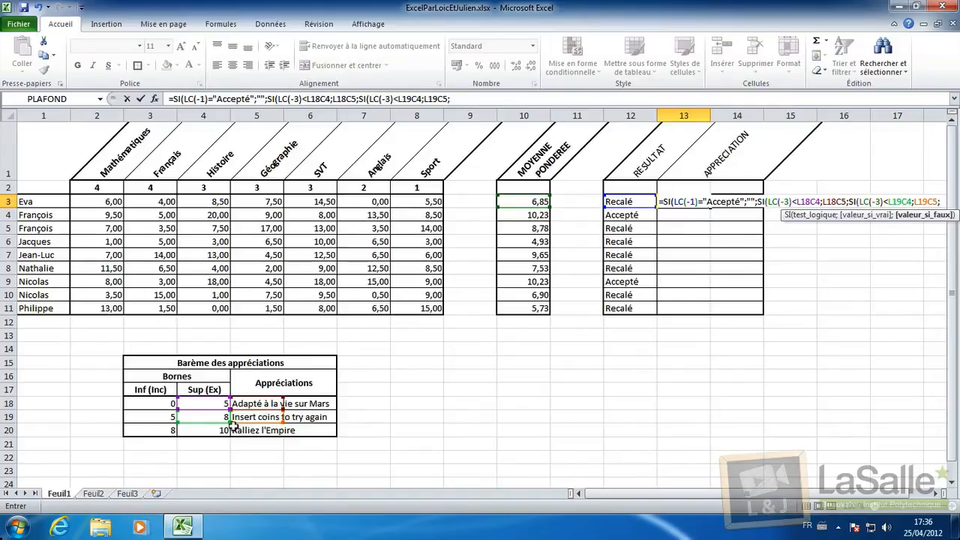
- Complete the formula with the third appreciation, absolute reference L20C5, as the final value if false, and close all three SI functions
left_click(246, 429)
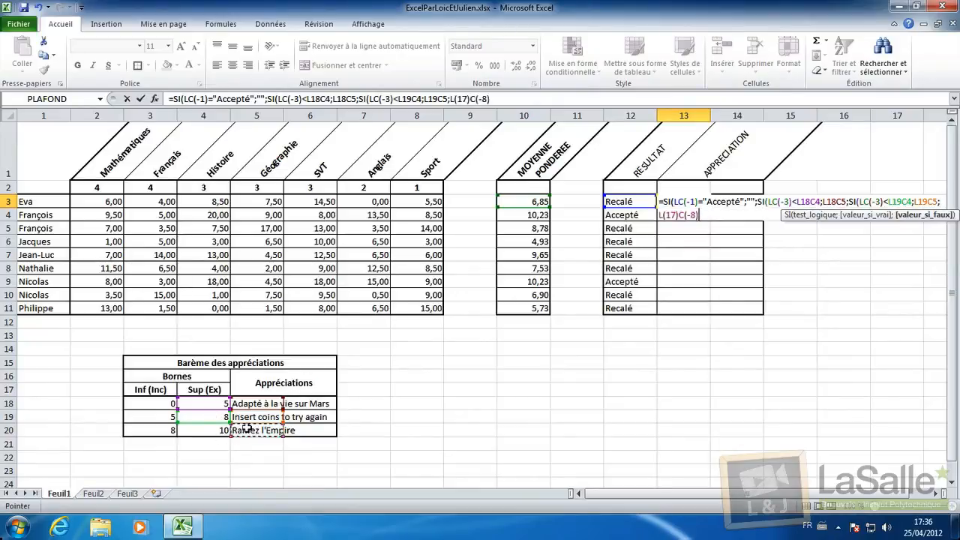
key("F4")
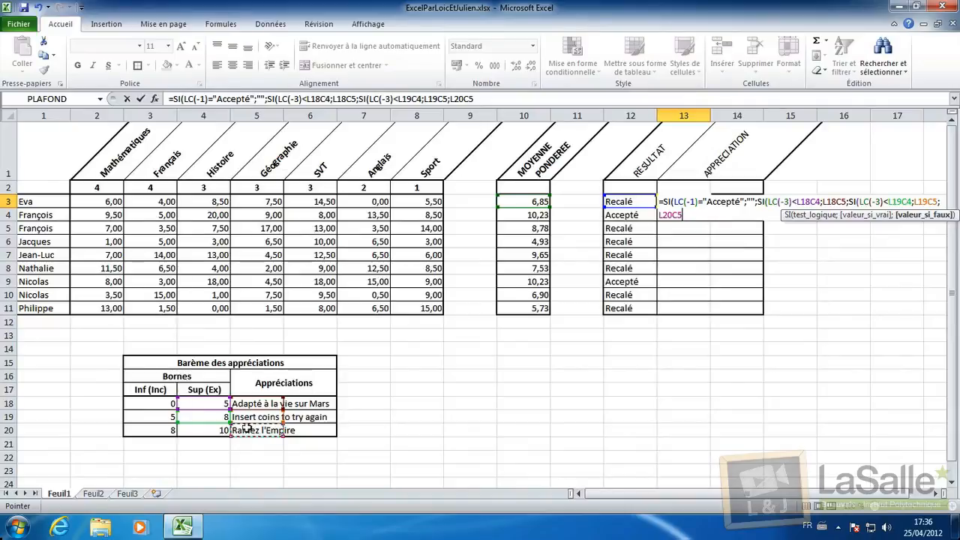
type(")")
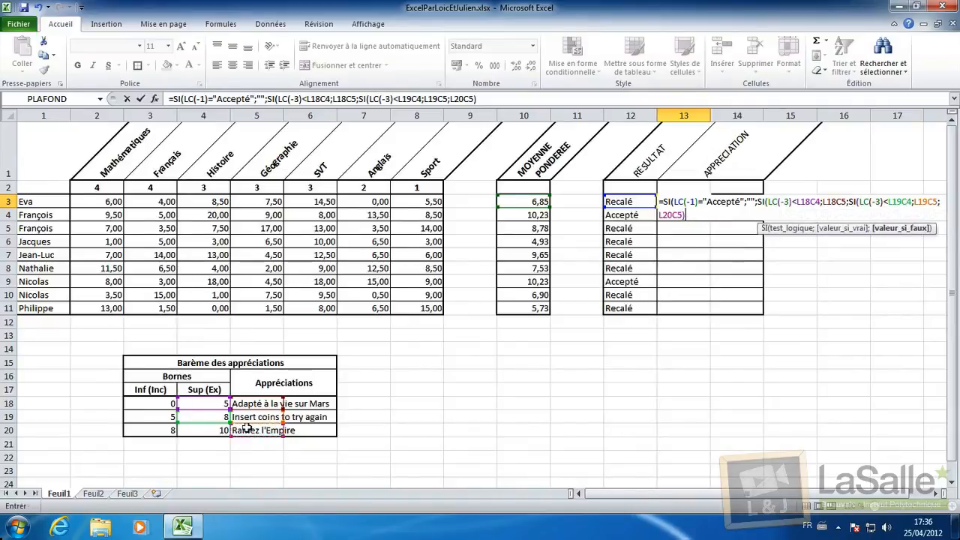
type("))")
key("Return")
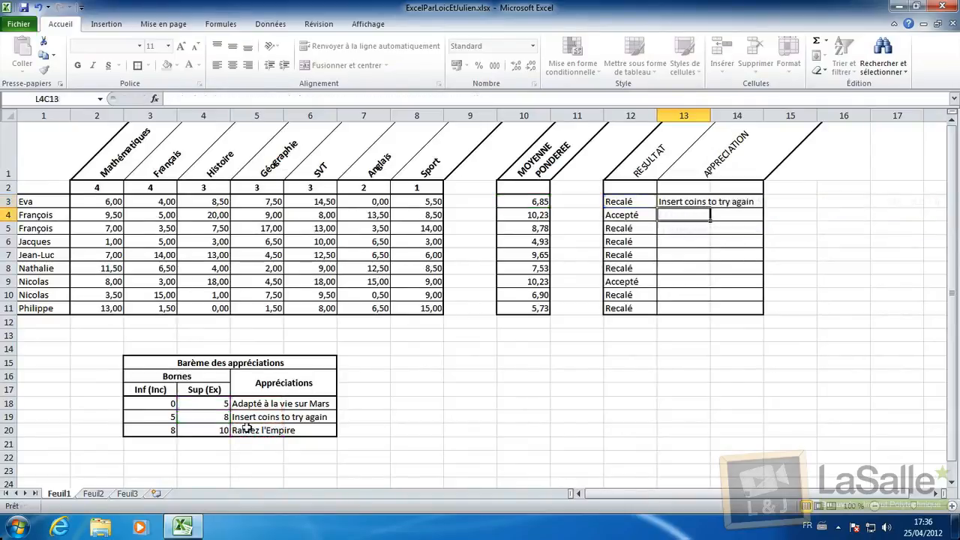
- Copy the APPRECIATION formula from L3C13 down to row 11 without its formatting
left_click(664, 202)
left_click_drag(711, 210, 709, 310)
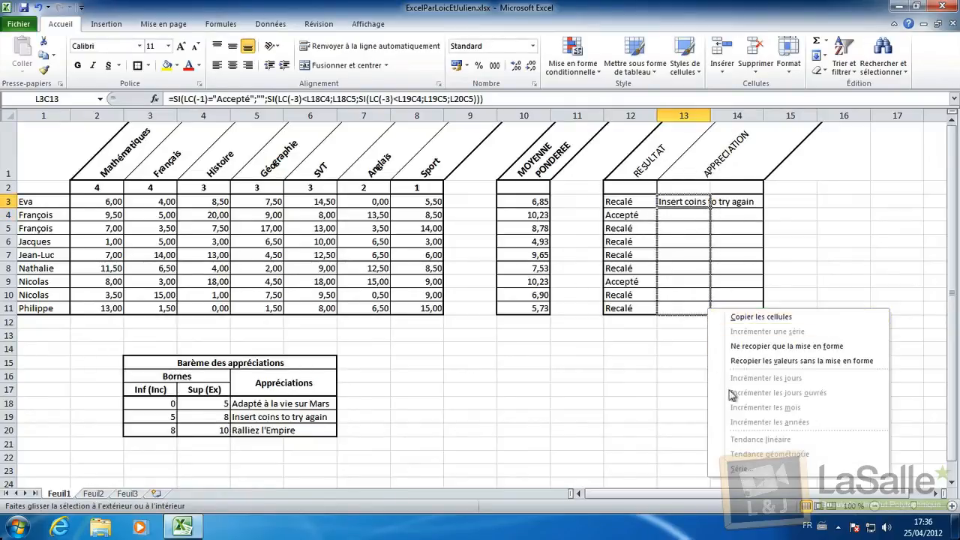
left_click(804, 361)
left_click(751, 354)
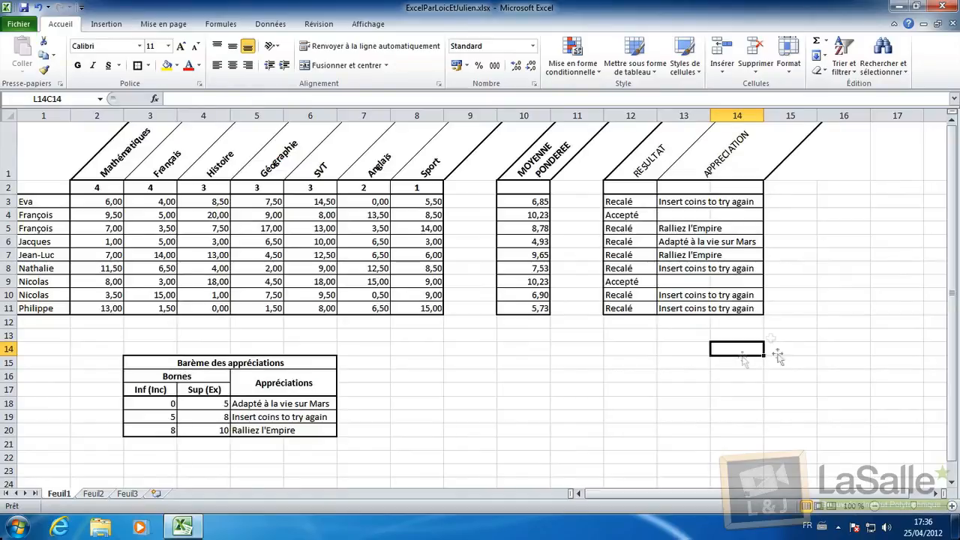
- Examine the nested SI formula in L3C13, focusing on its "Accepté" criterion, and leave it unedited
left_click(676, 200)
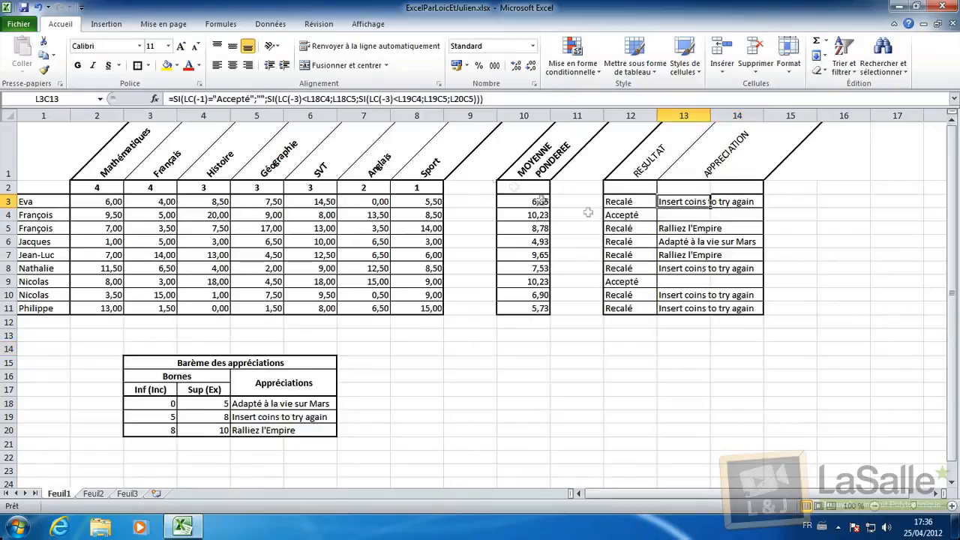
double_click(237, 99)
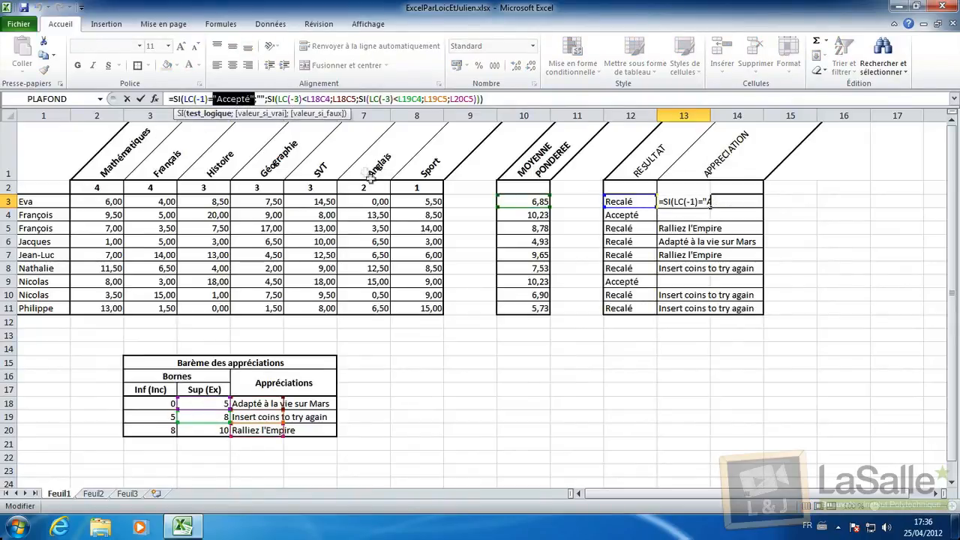
key("Escape")
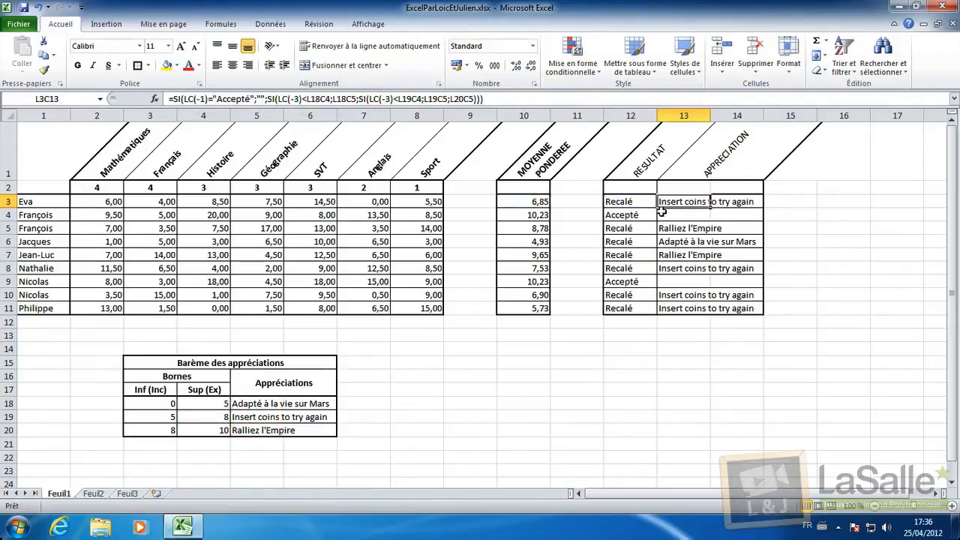